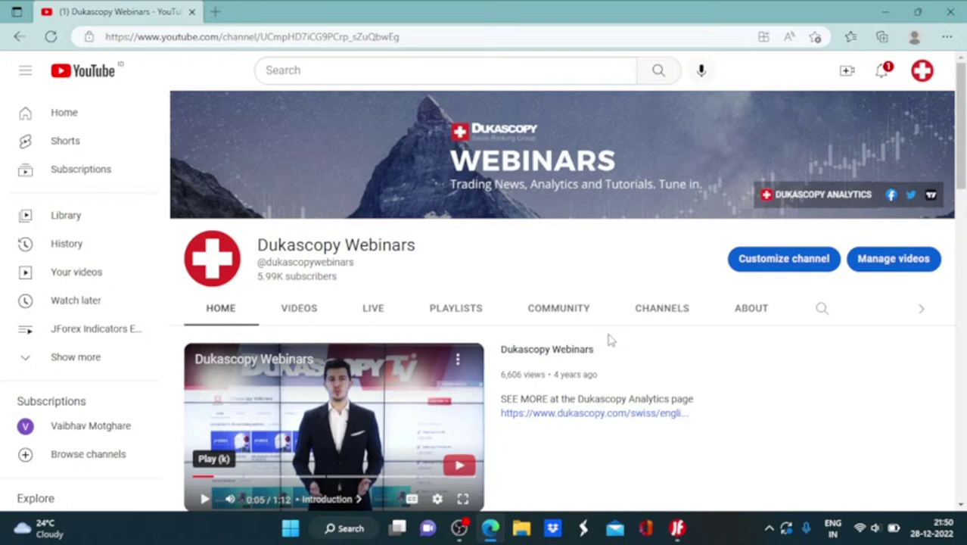
- Switch from the browser to the EUR/USD hourly chart window in JForex
click(884, 14)
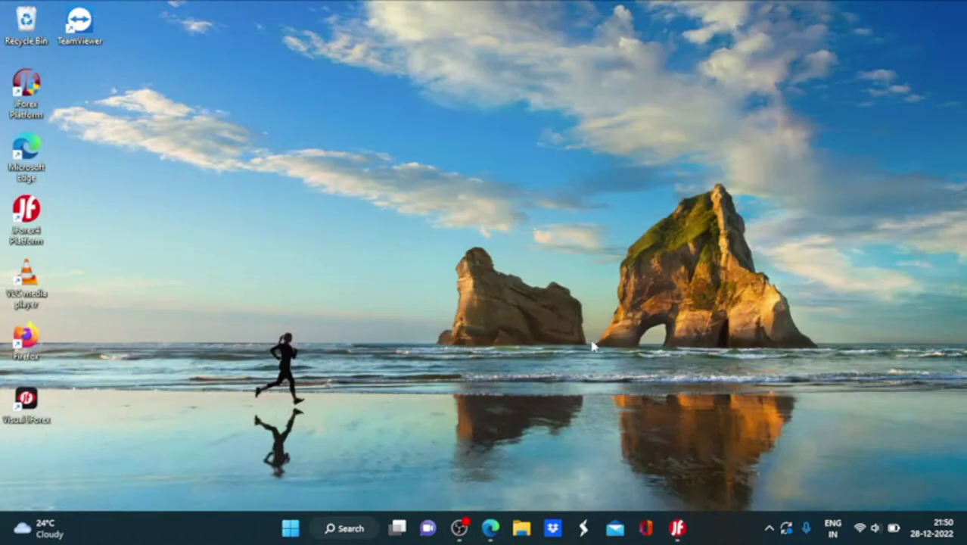
mouse_move(679, 532)
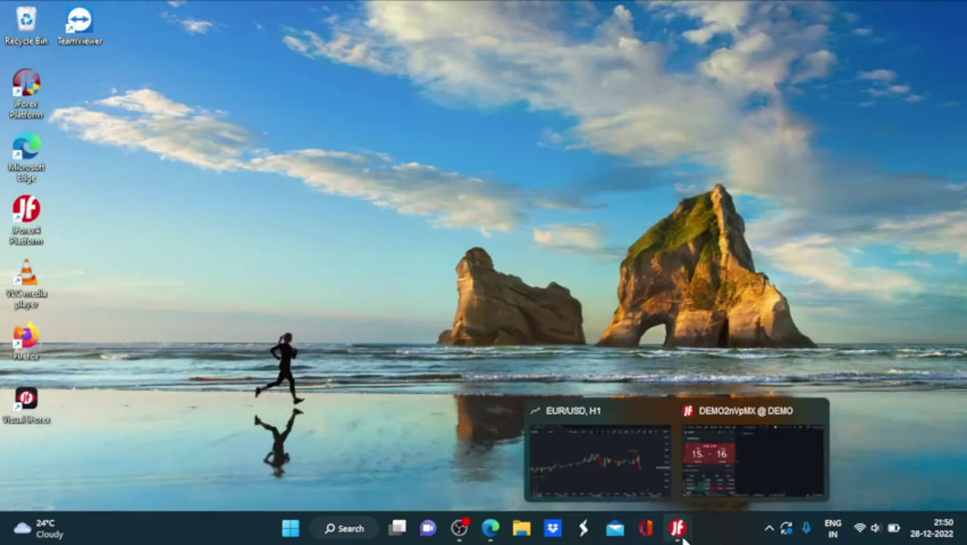
click(564, 440)
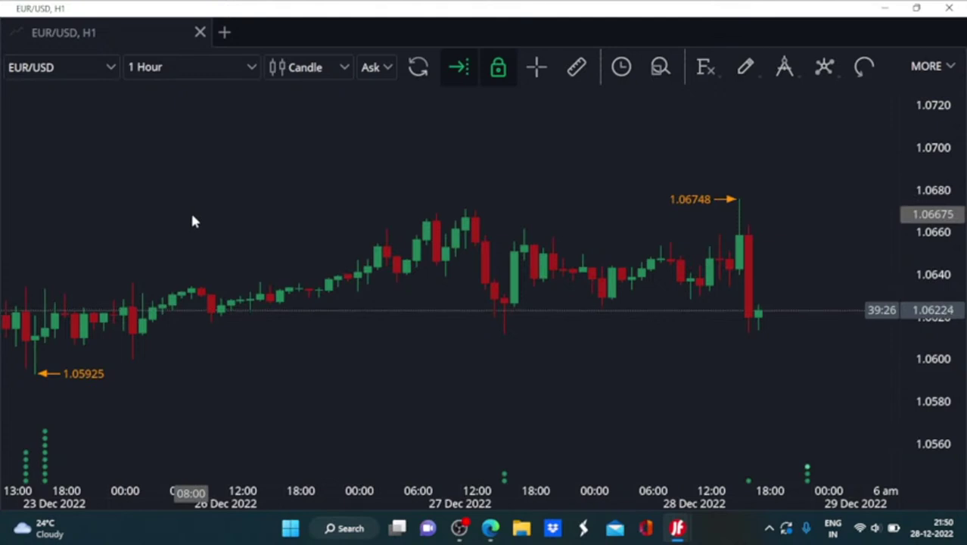
- Examine the past EUR/USD hourly candles back to the bracketed candle and price jump on 13 December 2022
drag(136, 220, 515, 223)
drag(319, 231, 575, 240)
drag(134, 362, 406, 361)
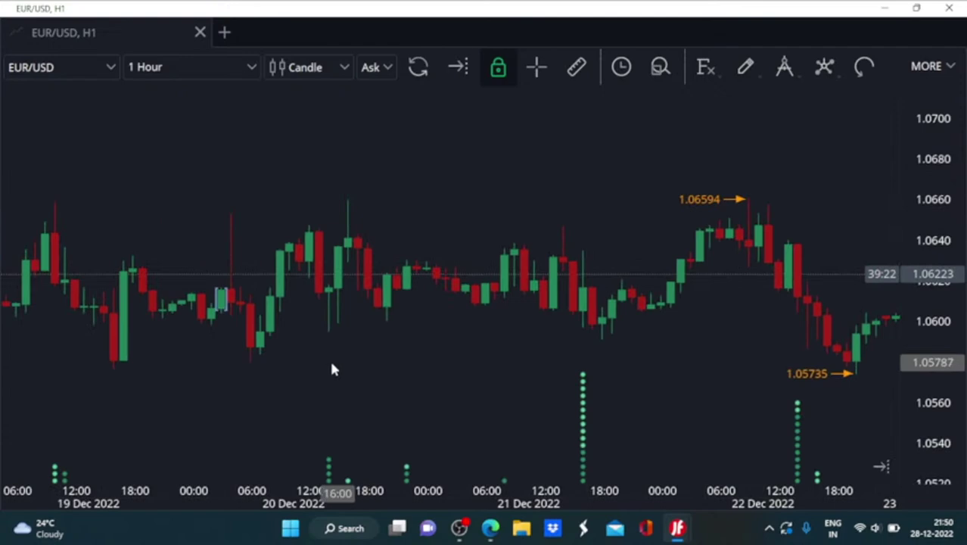
drag(317, 368, 489, 371)
drag(231, 371, 584, 371)
drag(318, 372, 661, 371)
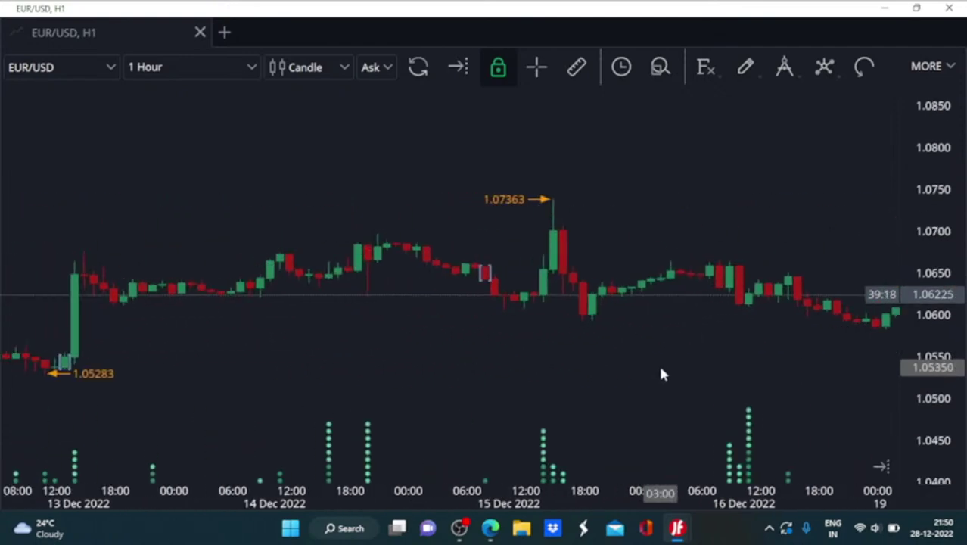
drag(269, 364, 697, 365)
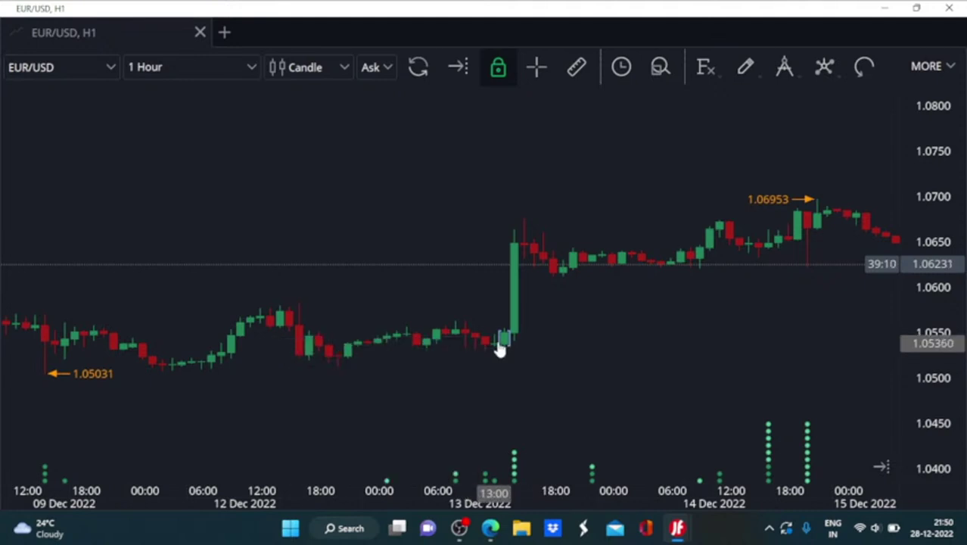
mouse_move(490, 351)
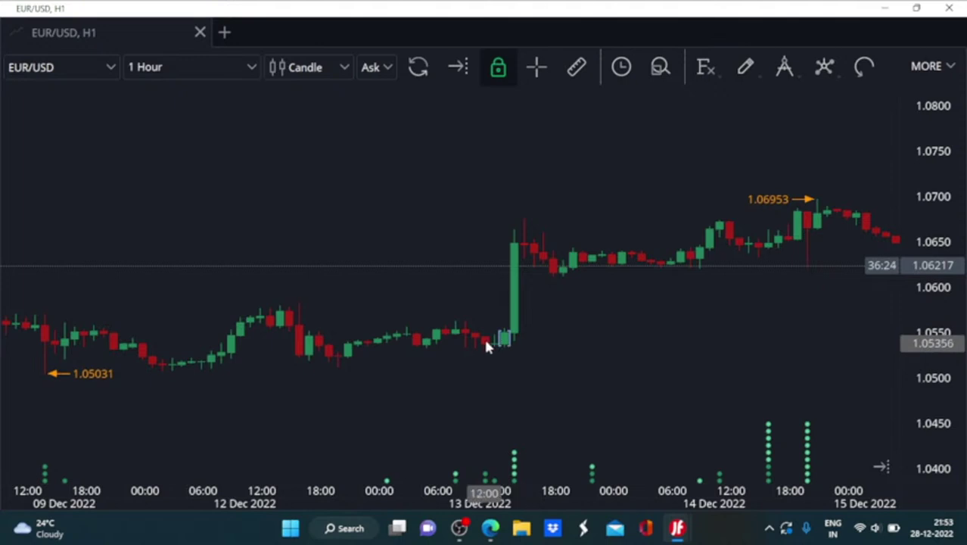
- Compare the bracketed candles of 13 and 15 December 2022 with the price moves that follow each of them
drag(644, 347, 498, 356)
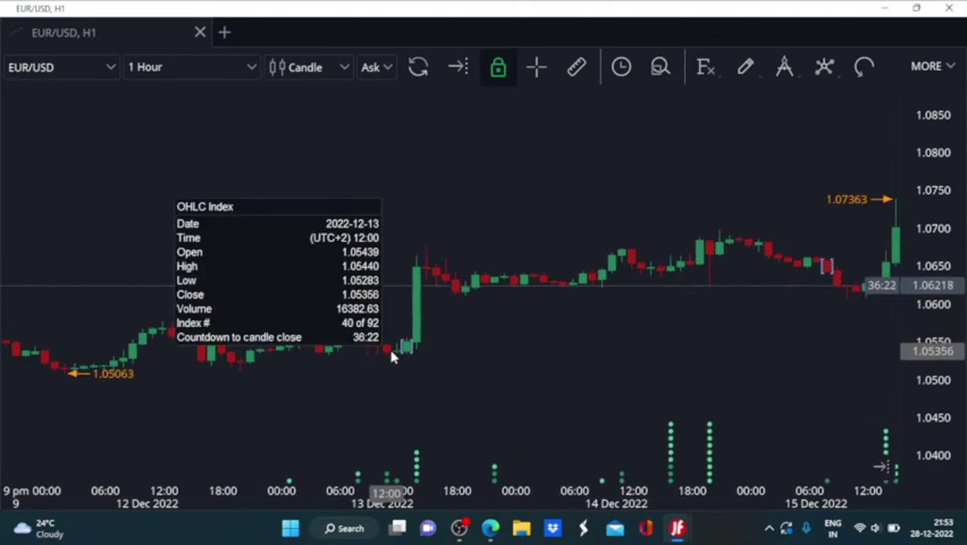
scroll(546, 366, down, 2)
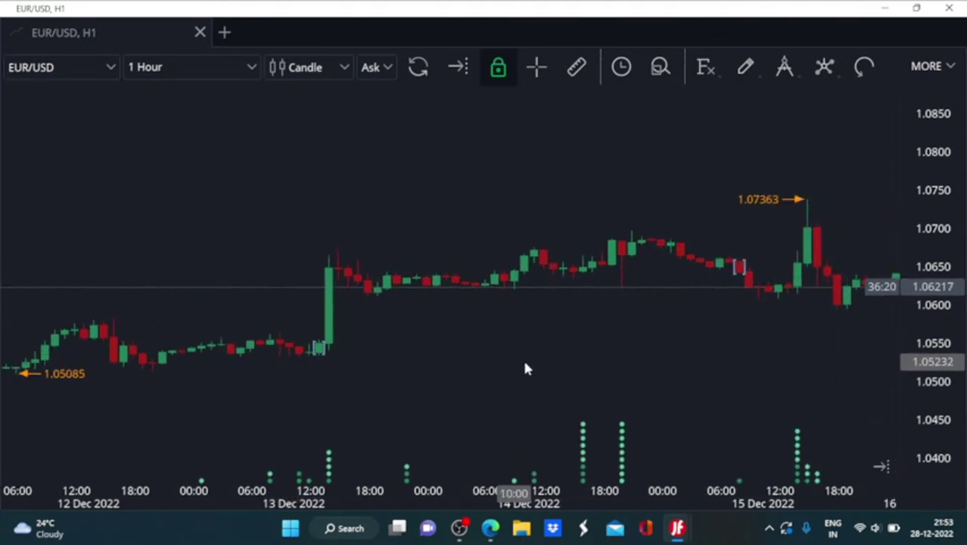
drag(723, 270, 621, 278)
mouse_move(623, 276)
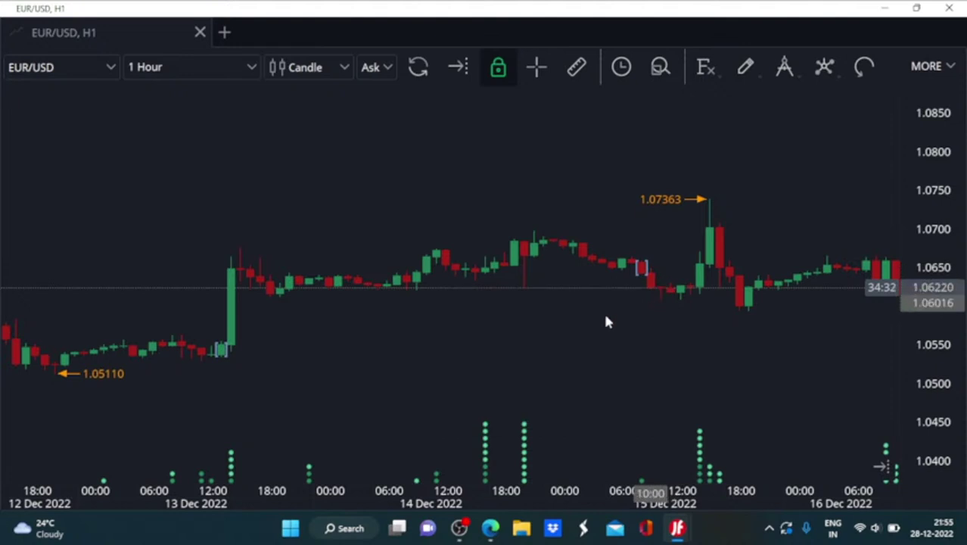
drag(238, 358, 343, 362)
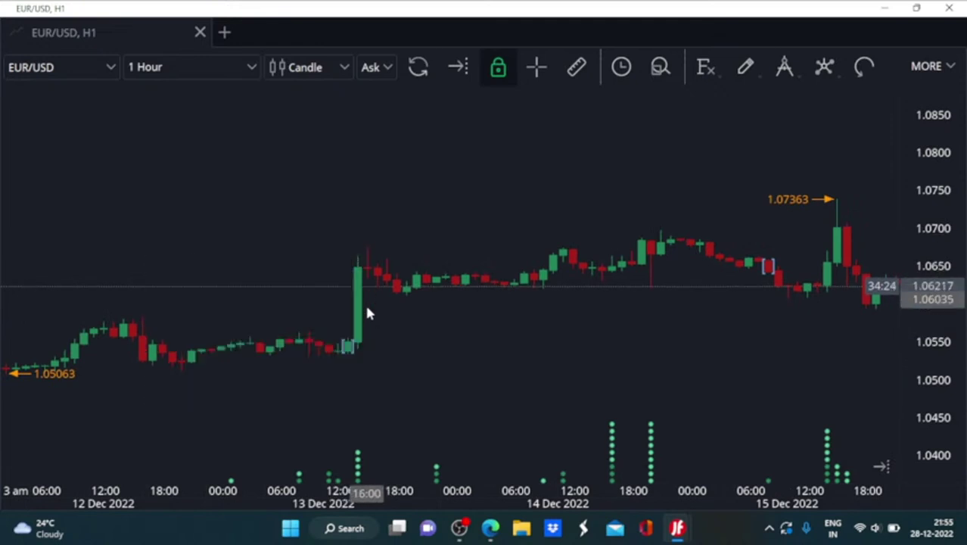
scroll(413, 352, down, 2)
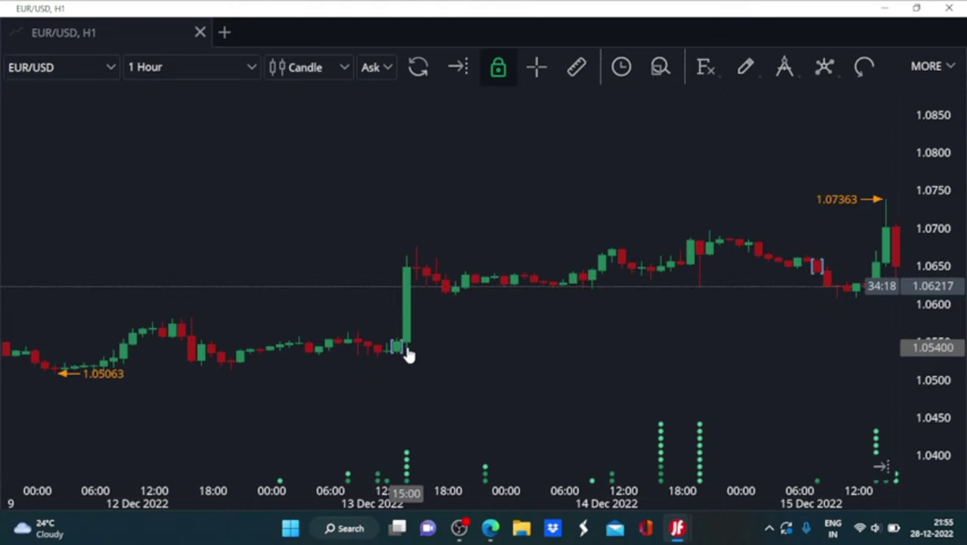
scroll(401, 356, up, 3)
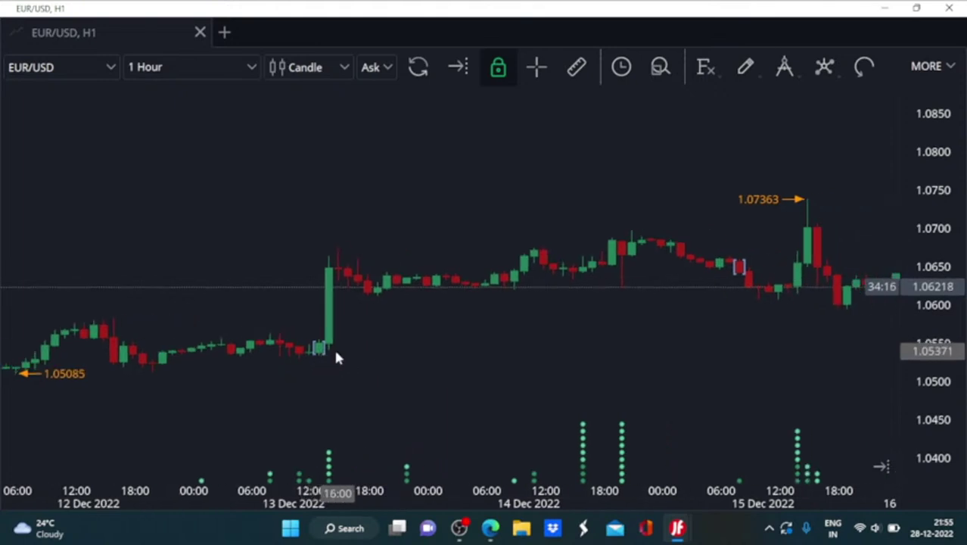
scroll(674, 348, up, 6)
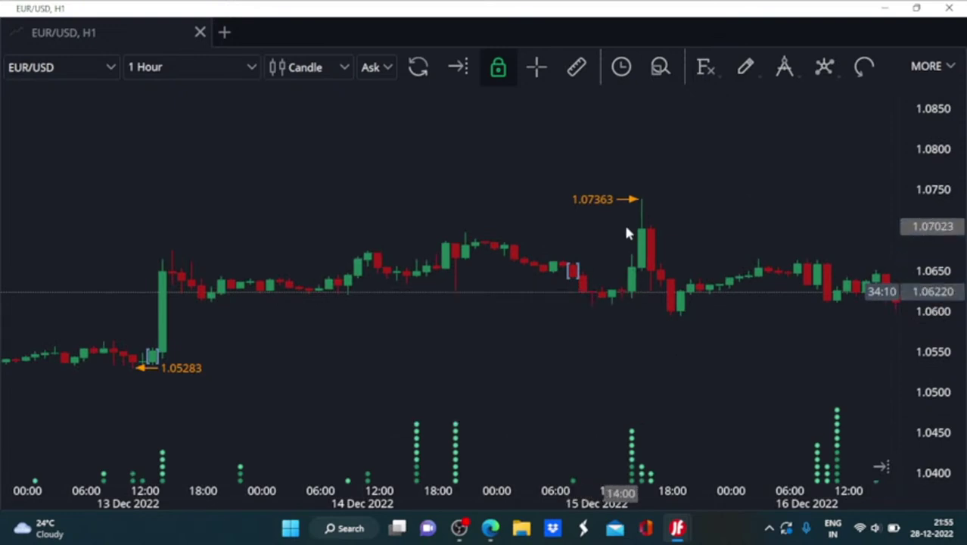
- Review the older hourly candles back to 21 November 2022 and examine the bracketed candle of 24 November
drag(709, 331, 861, 321)
scroll(861, 321, left, 15)
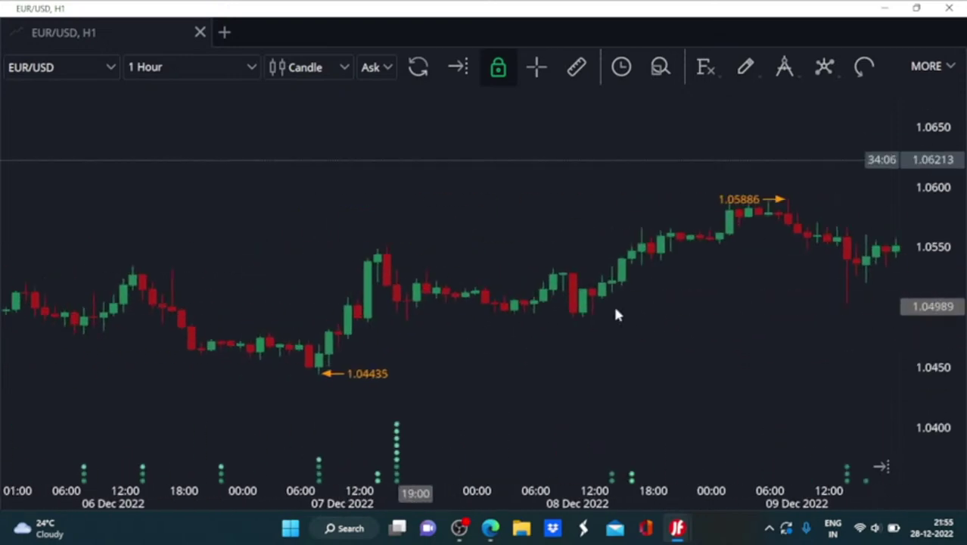
scroll(401, 342, left, 15)
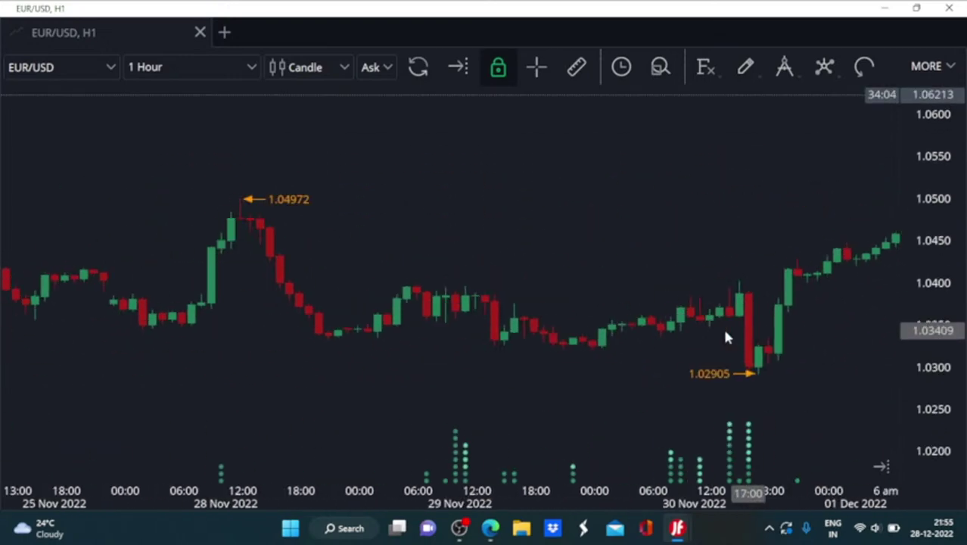
scroll(302, 329, left, 5)
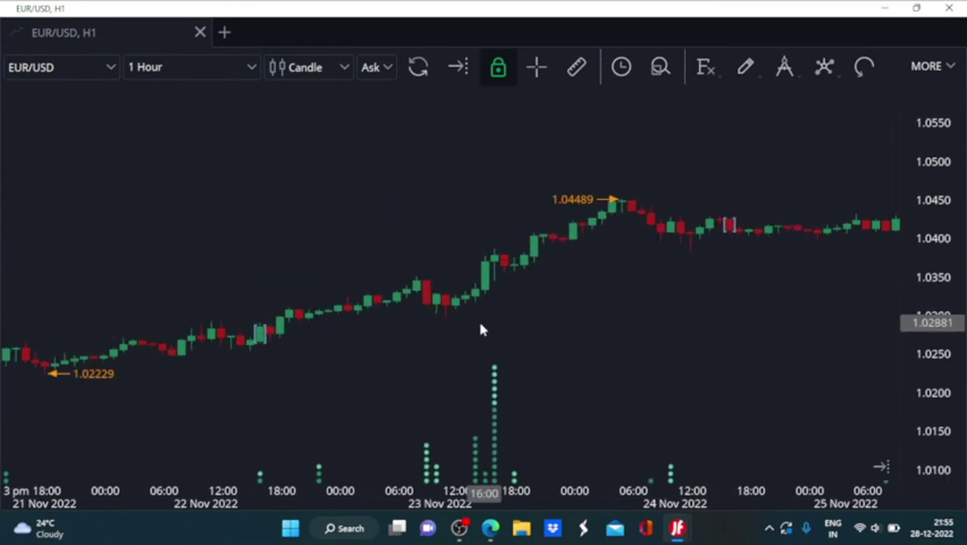
scroll(676, 302, right, 4)
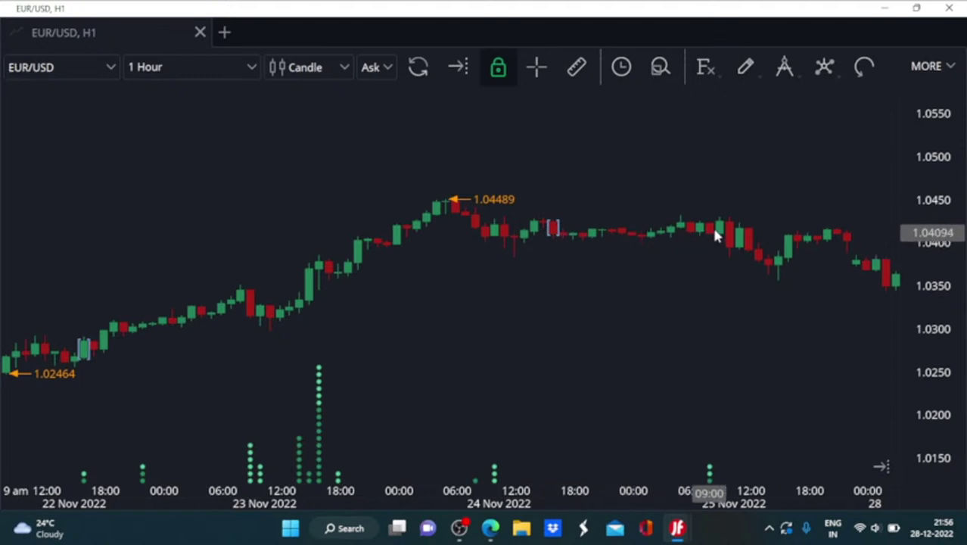
scroll(531, 252, down, 6)
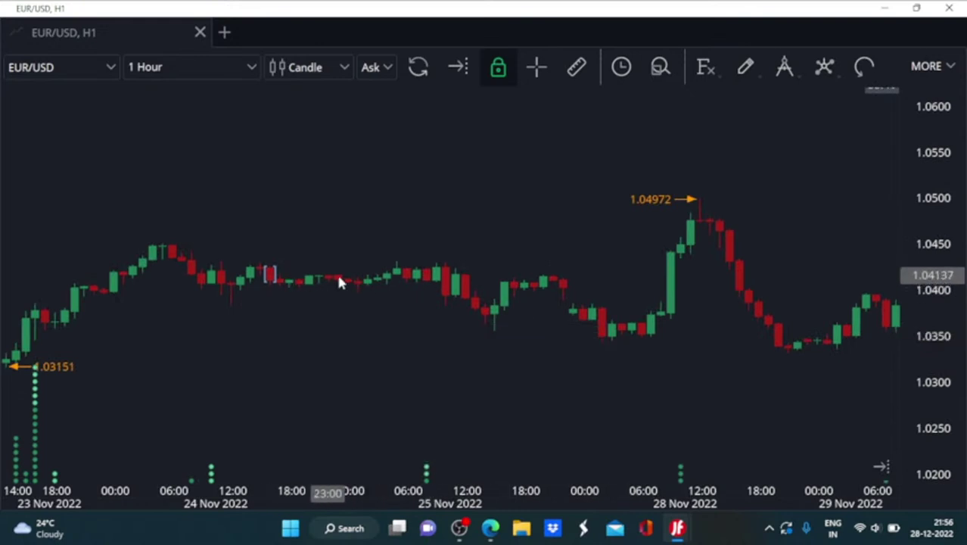
- Examine the bracketed candle of 22 November 2022 and the price movement from there to 24 November
mouse_move(614, 338)
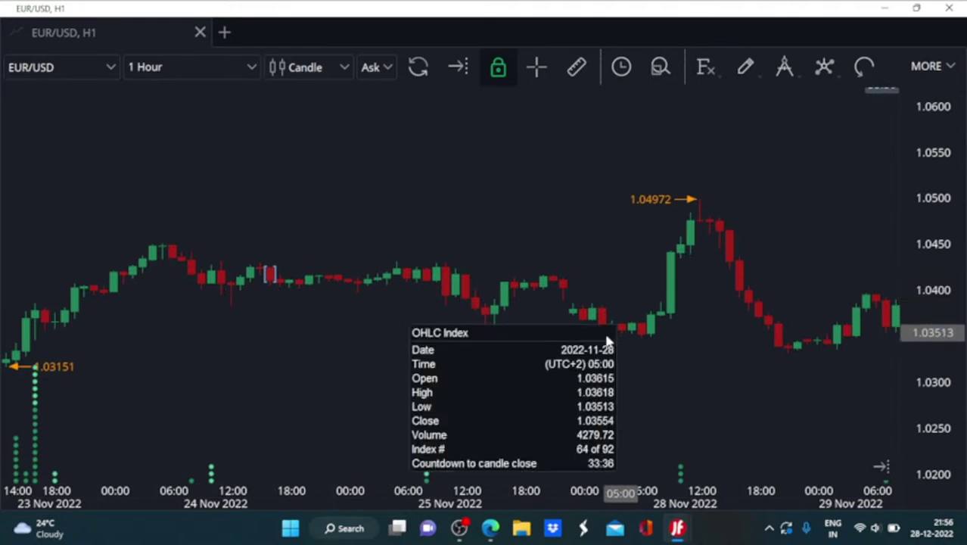
drag(274, 319, 597, 318)
drag(240, 333, 532, 341)
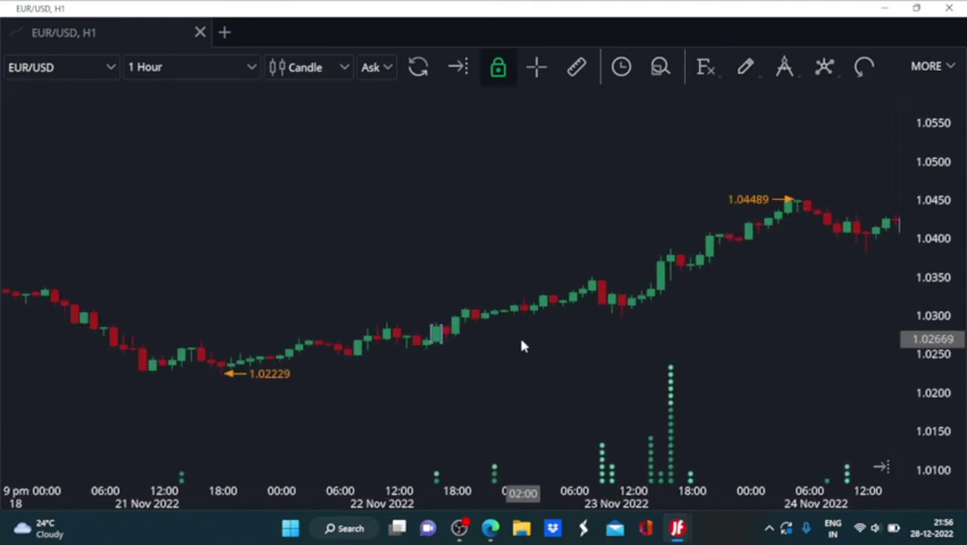
drag(591, 356, 624, 360)
scroll(625, 356, up, 3)
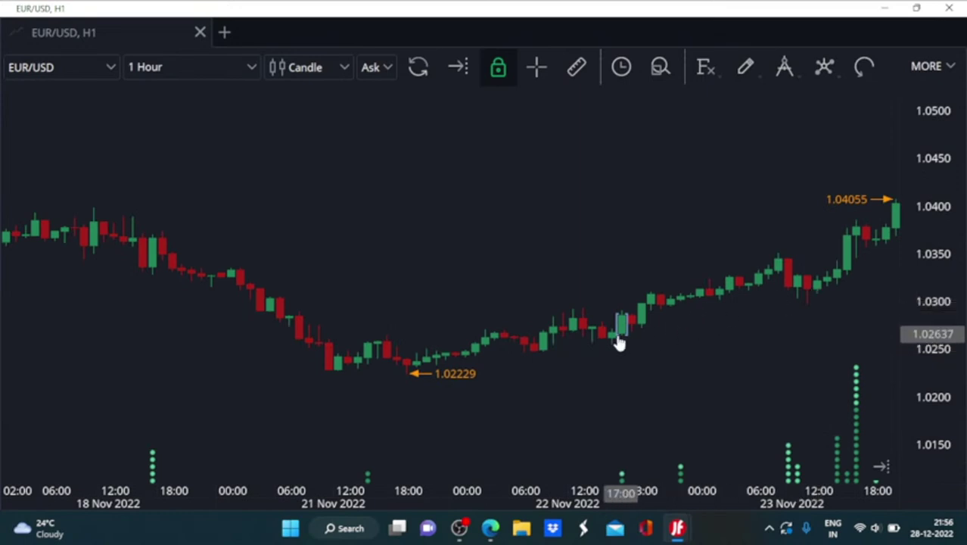
drag(820, 281, 426, 320)
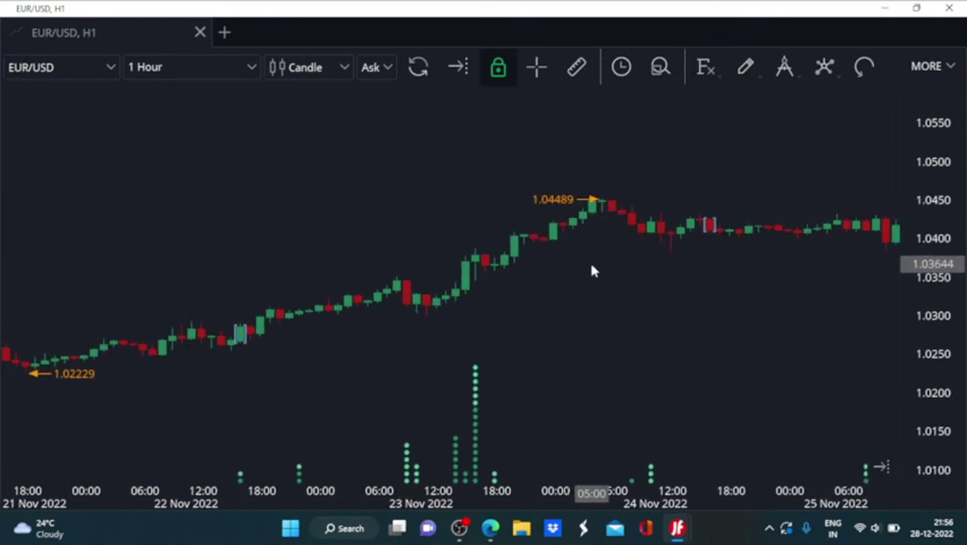
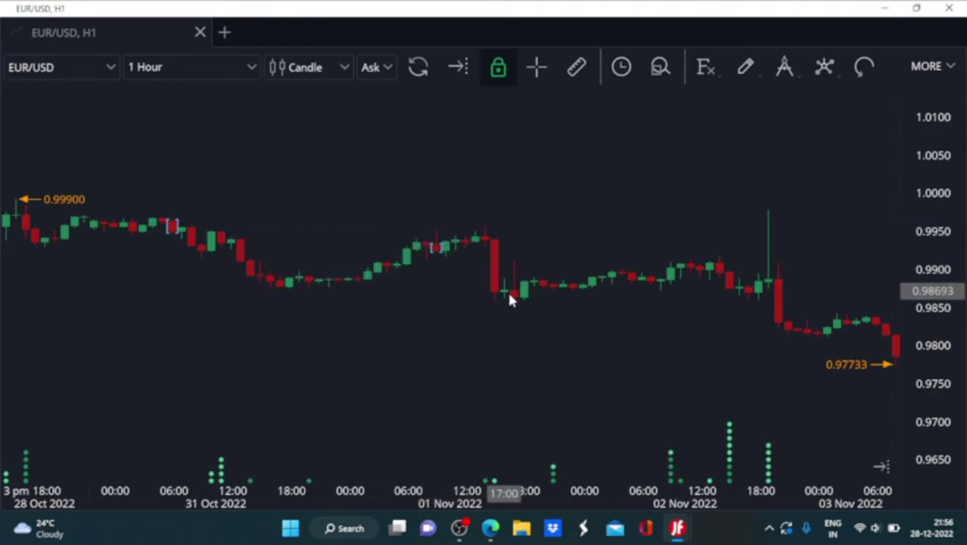
- Inspect the OHLC data around the 1 November 2022 price drop and the bracketed candles before it
mouse_move(488, 238)
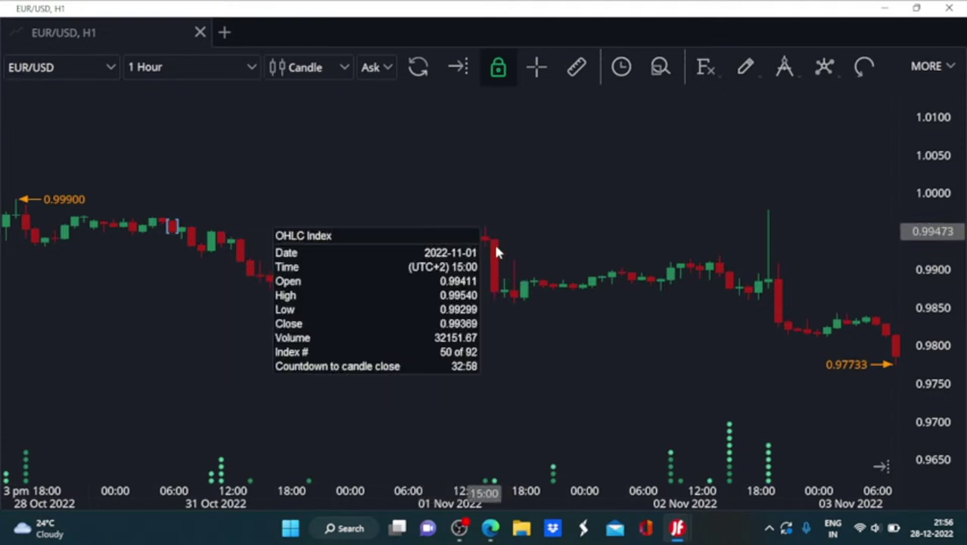
mouse_move(509, 299)
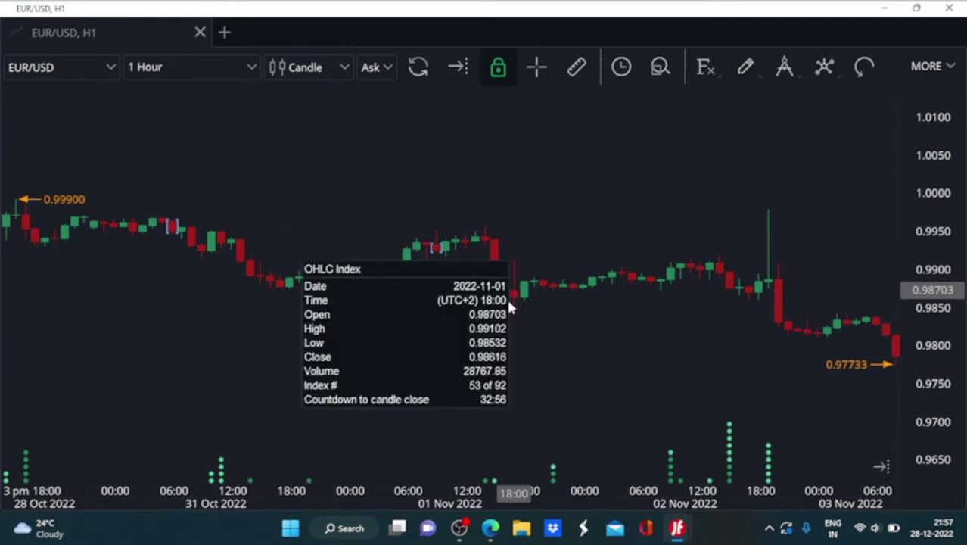
scroll(424, 318, up, 3)
drag(425, 317, 638, 310)
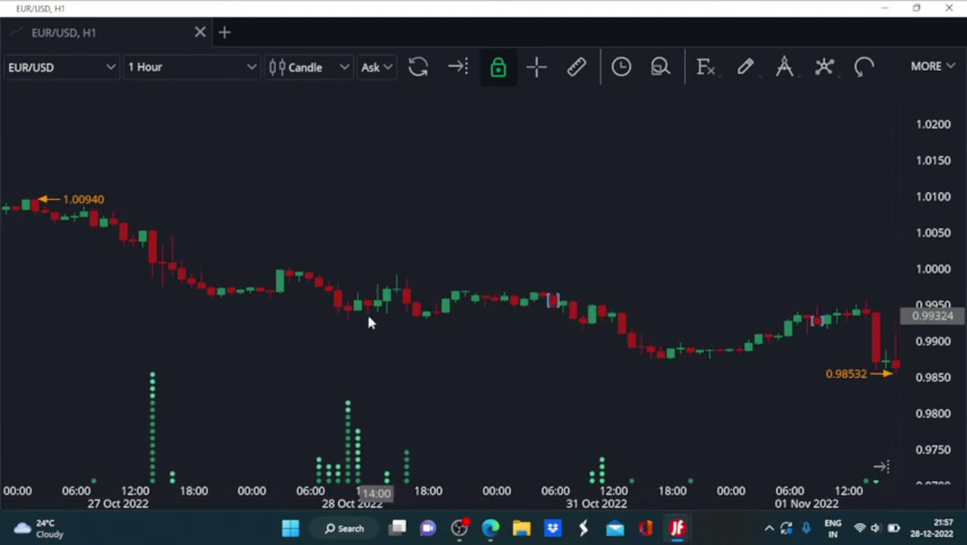
- Look back through October 2022 and examine the bracketed candles of 18 and 19 October
scroll(369, 323, up, 10)
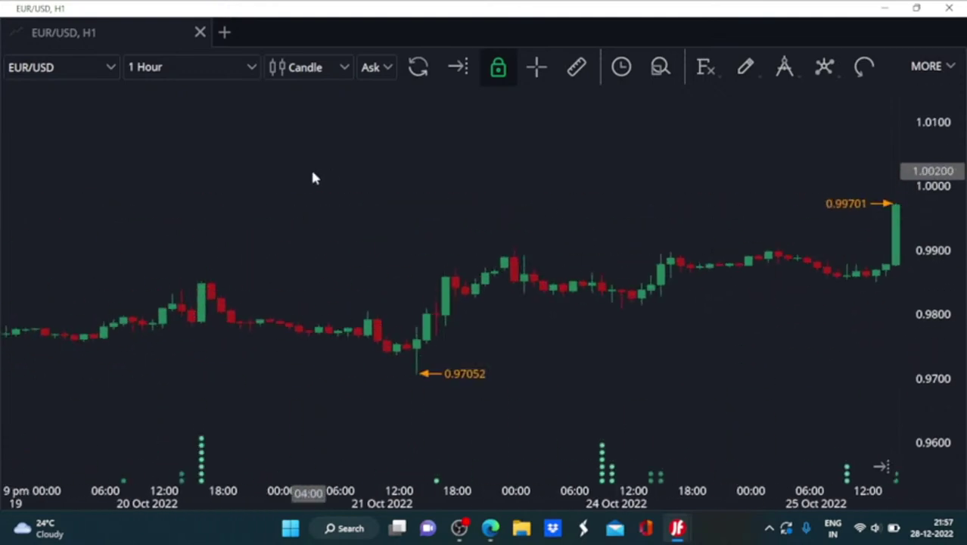
scroll(314, 178, up, 10)
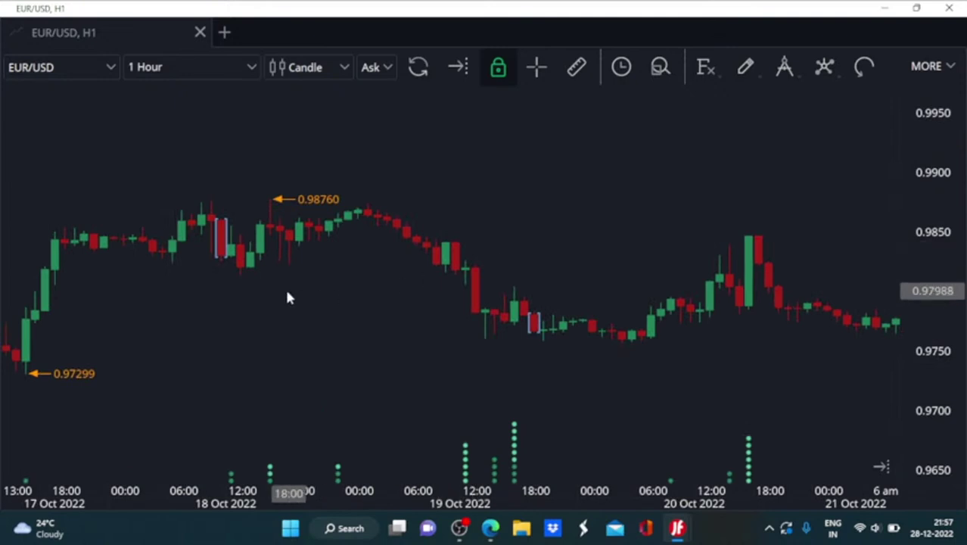
drag(253, 279, 605, 297)
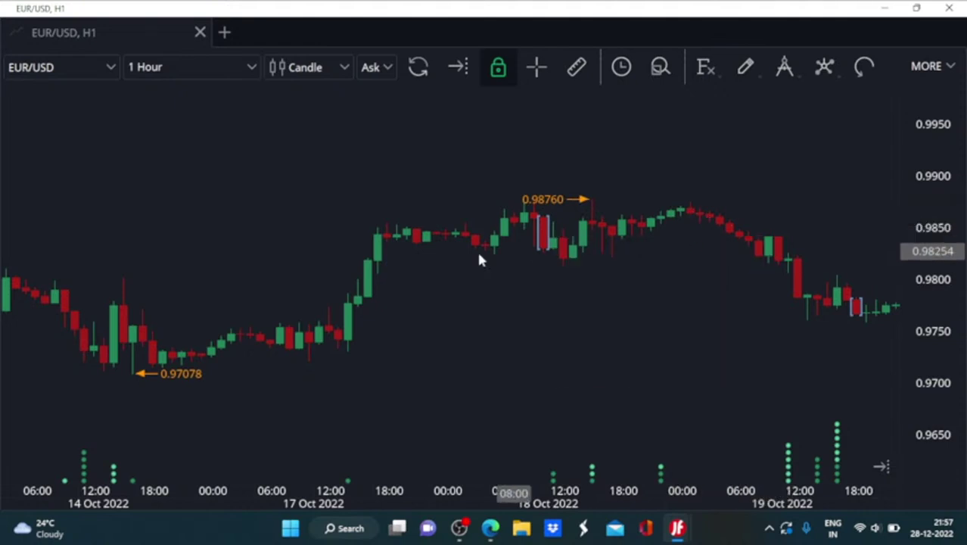
- Search the hourly candles from mid-October back to 23 September 2022 for further bracketed candles
drag(351, 300, 738, 319)
drag(114, 324, 265, 324)
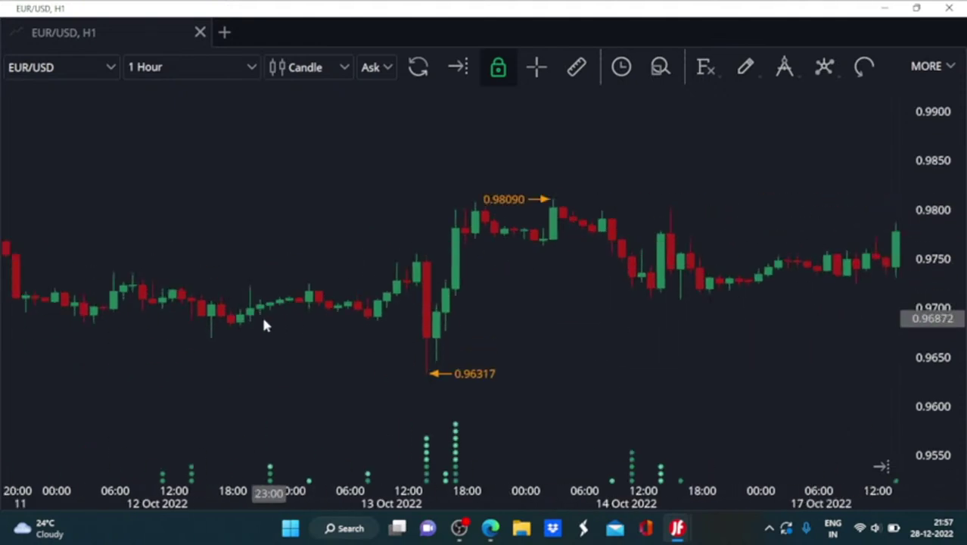
mouse_move(53, 325)
mouse_down()
mouse_move(647, 347)
mouse_move(522, 322)
mouse_up()
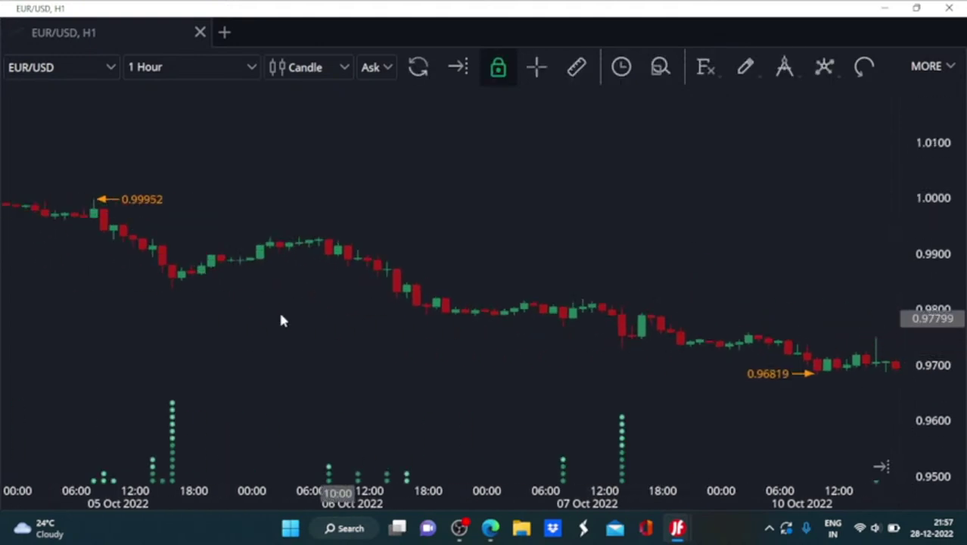
drag(130, 304, 449, 328)
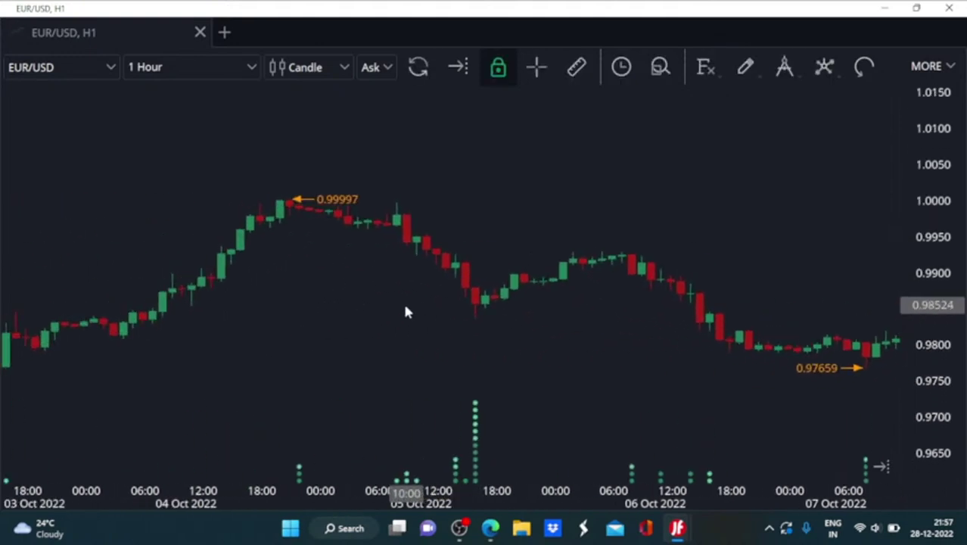
drag(147, 330, 855, 326)
drag(151, 302, 575, 307)
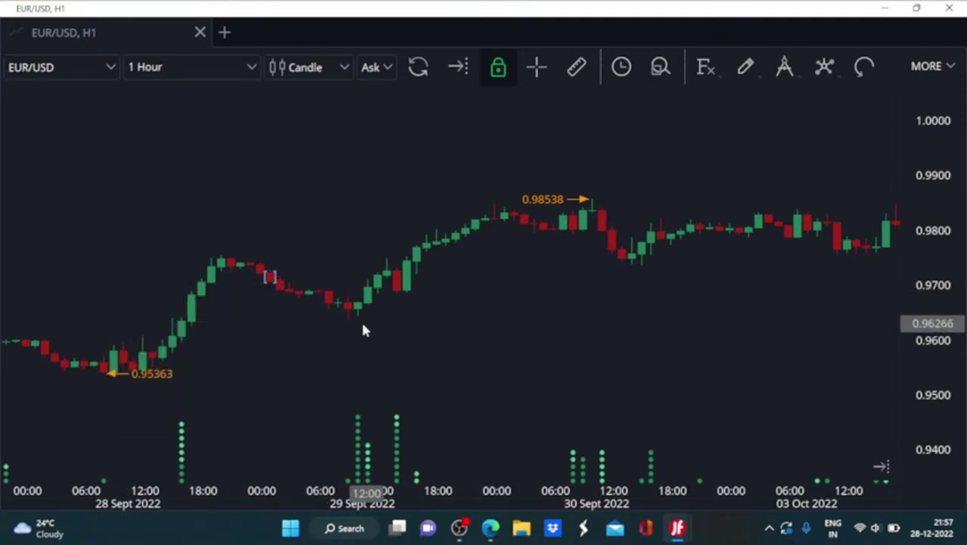
scroll(304, 306, left, 10)
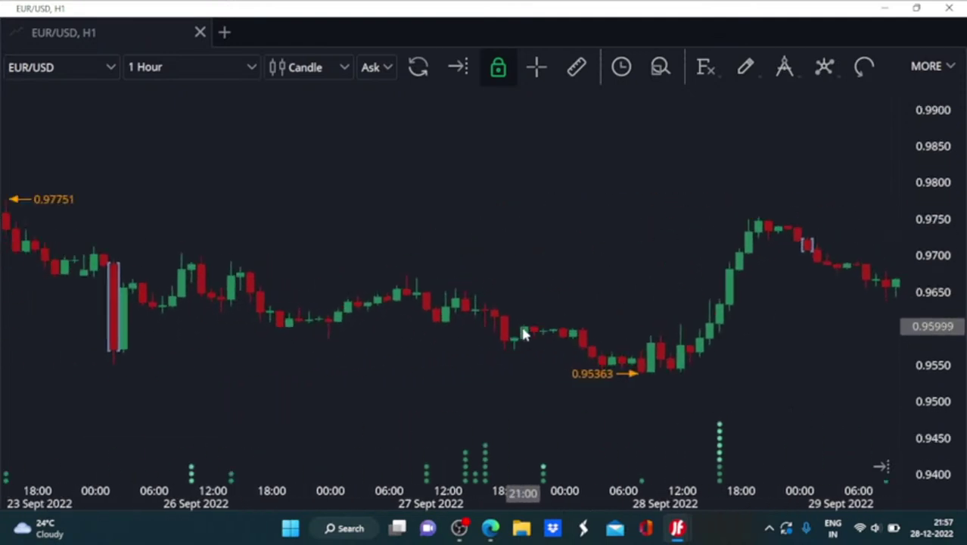
- Examine the large bracketed candle of 26 September 2022 and the price movement before and after it
scroll(404, 334, left, 5)
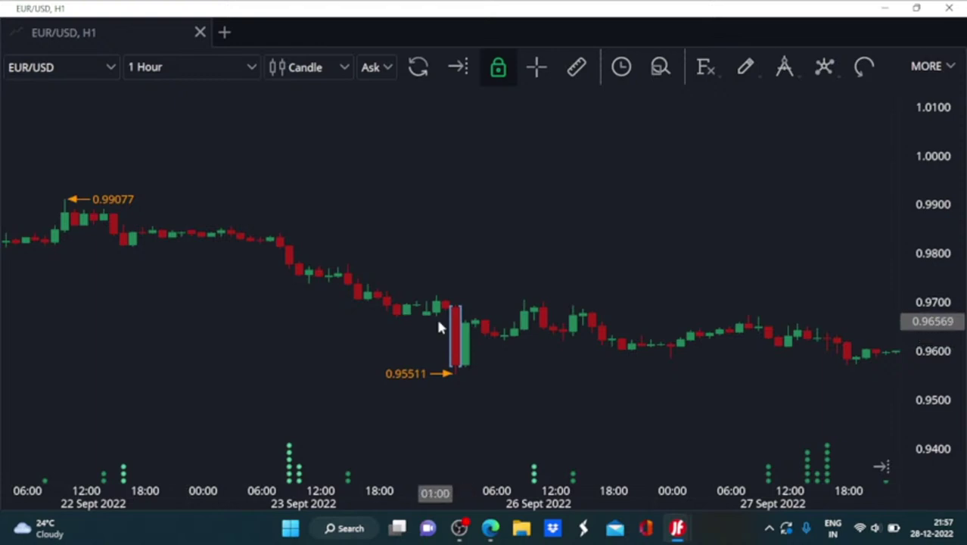
scroll(632, 335, right, 5)
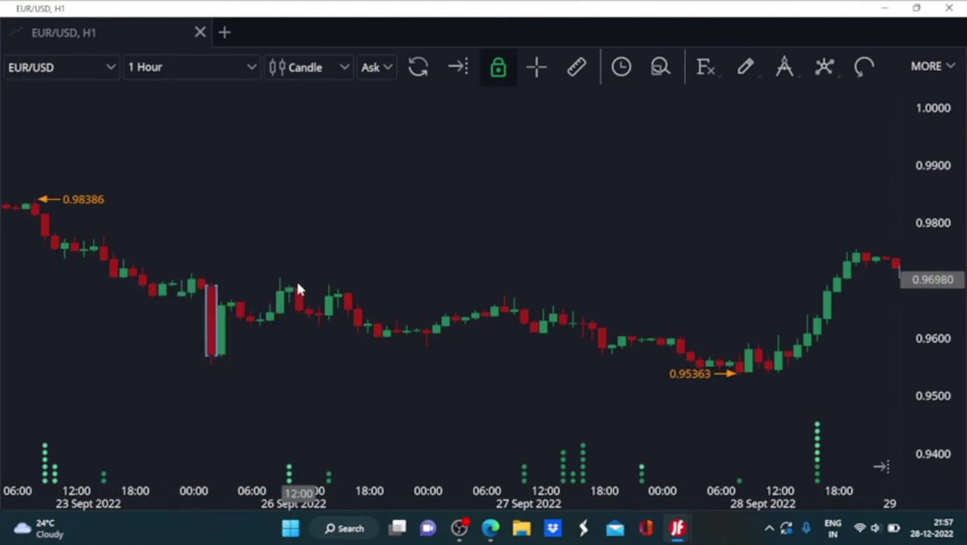
mouse_move(299, 289)
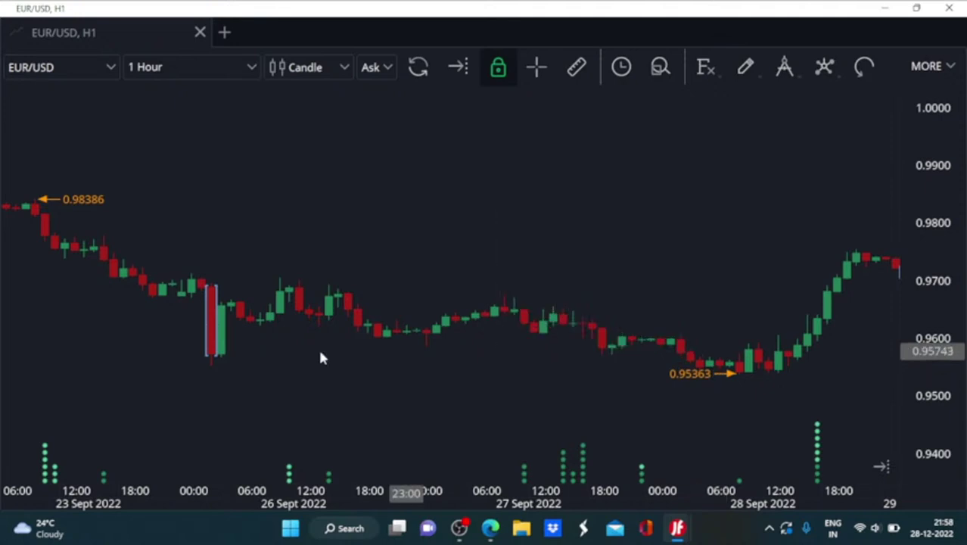
- Look back through September 2022 and examine the bracketed candles of 21 and 6 September
drag(319, 356, 704, 368)
scroll(665, 352, up, 5)
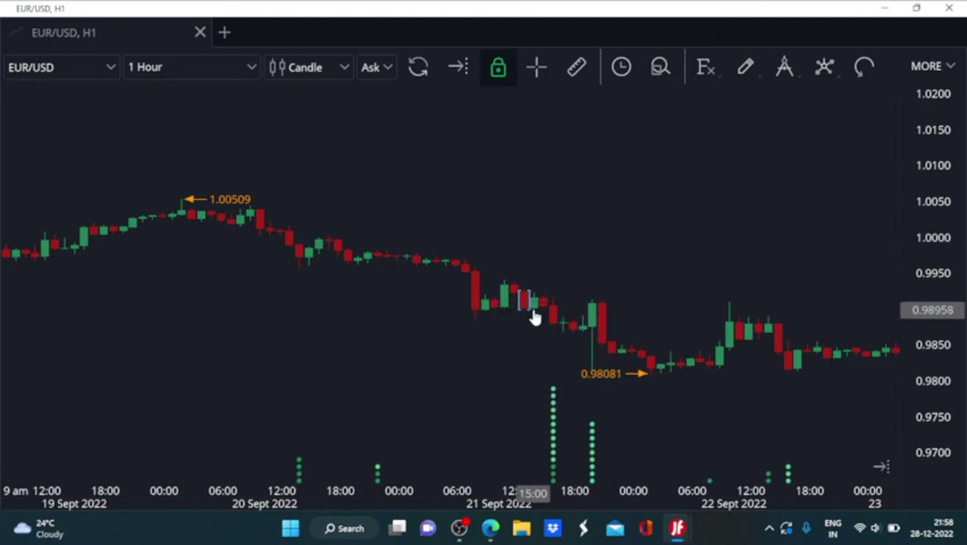
scroll(314, 306, up, 5)
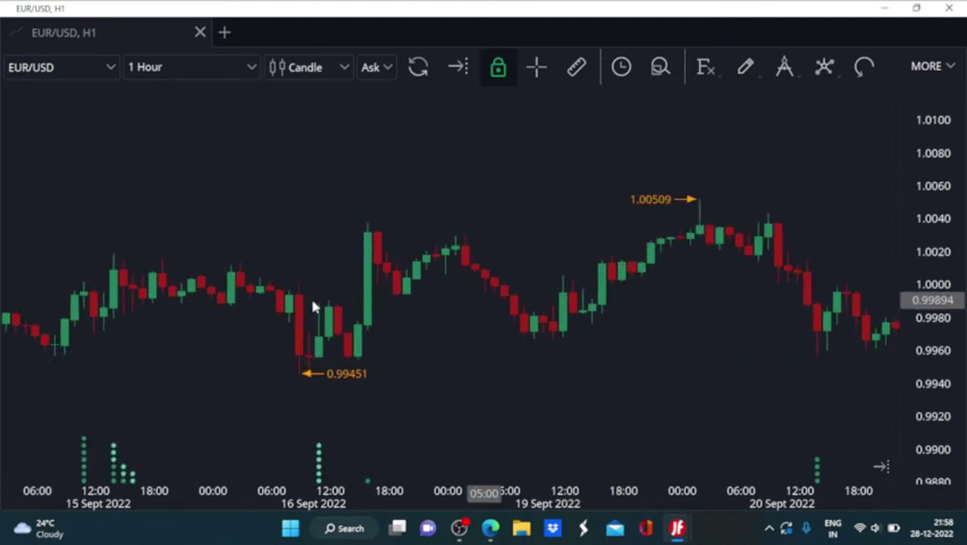
scroll(314, 307, up, 10)
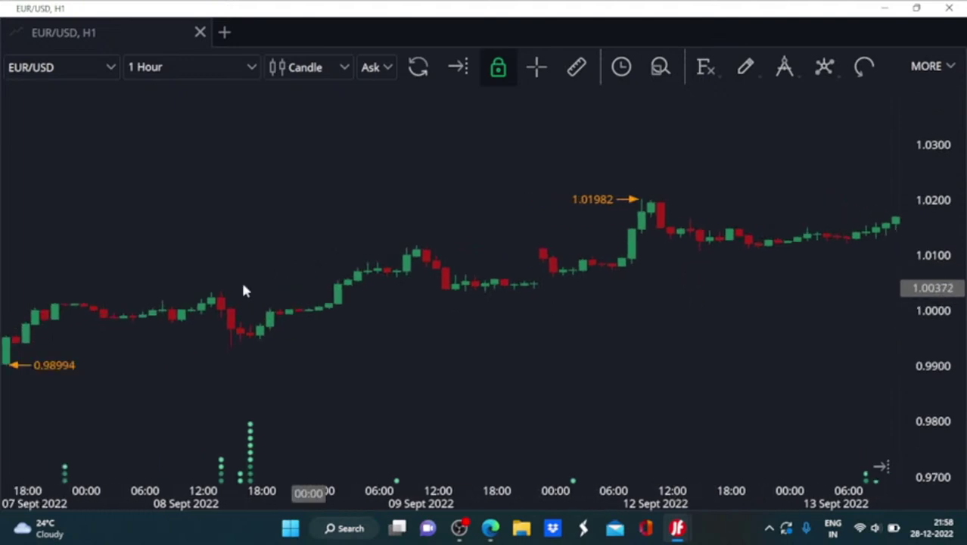
scroll(244, 290, up, 8)
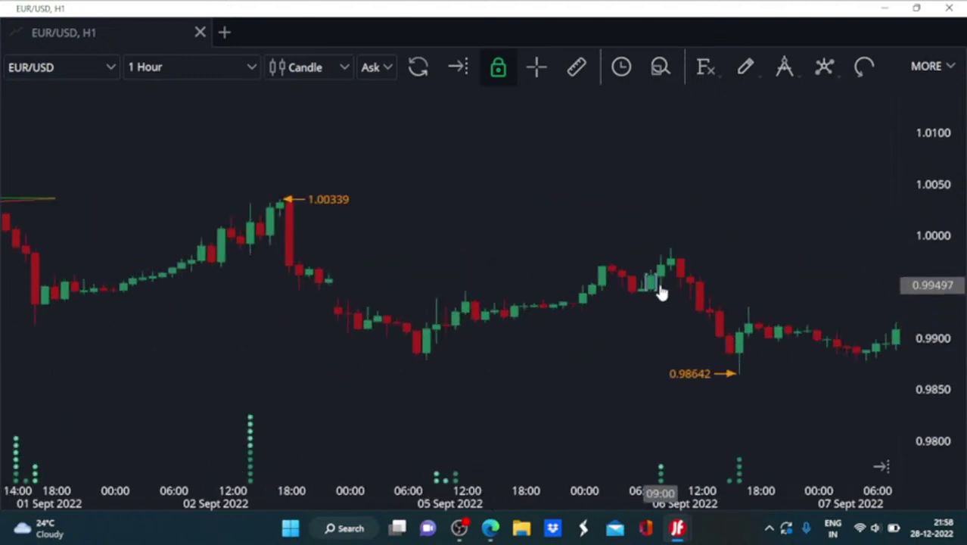
mouse_move(666, 252)
- Look back to late August 2022 and inspect the OHLC data at the low following the bracketed candle of 29 August
drag(328, 341, 741, 350)
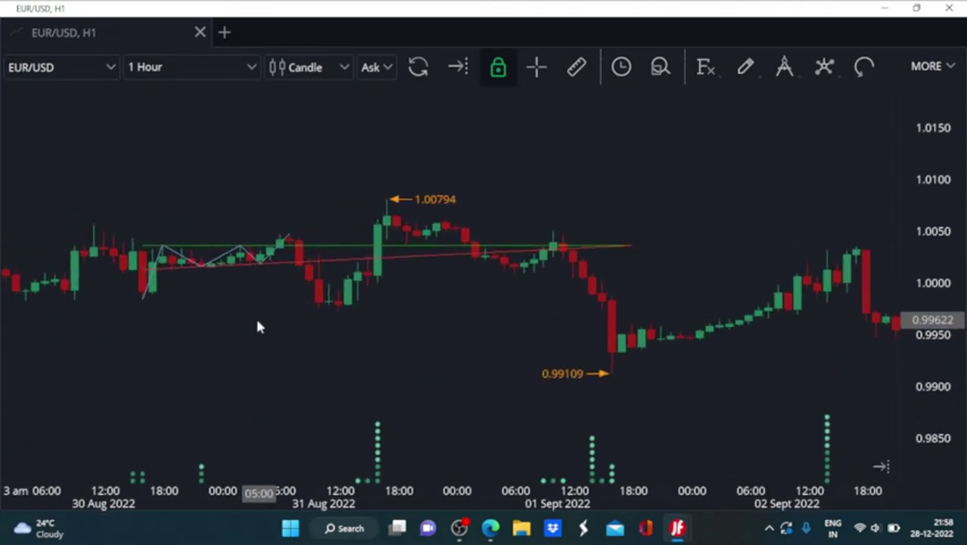
drag(257, 327, 694, 349)
drag(404, 326, 641, 341)
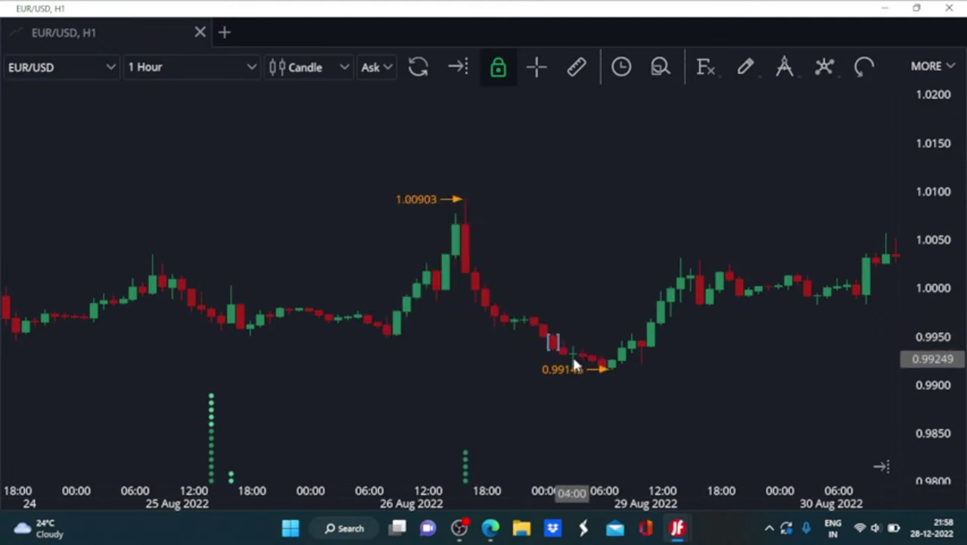
mouse_move(605, 369)
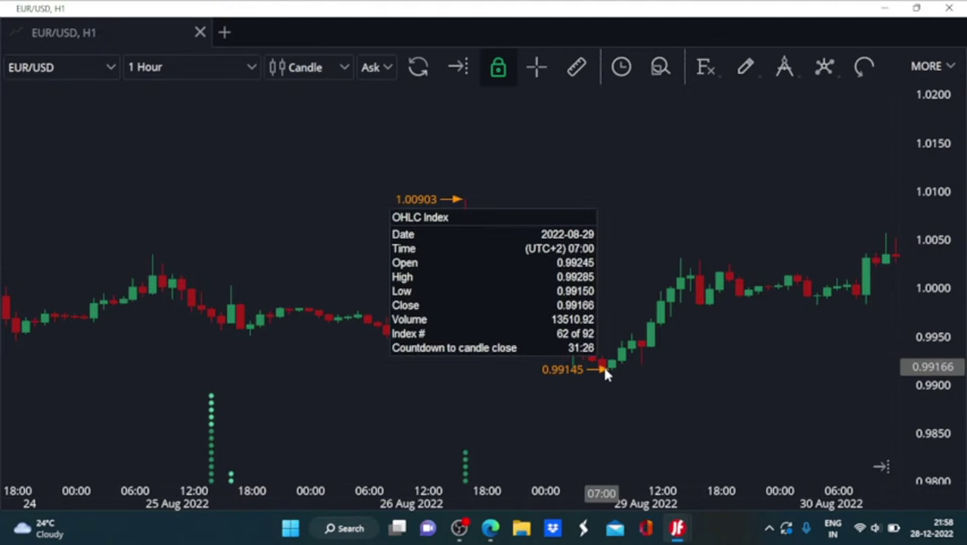
drag(309, 379, 491, 380)
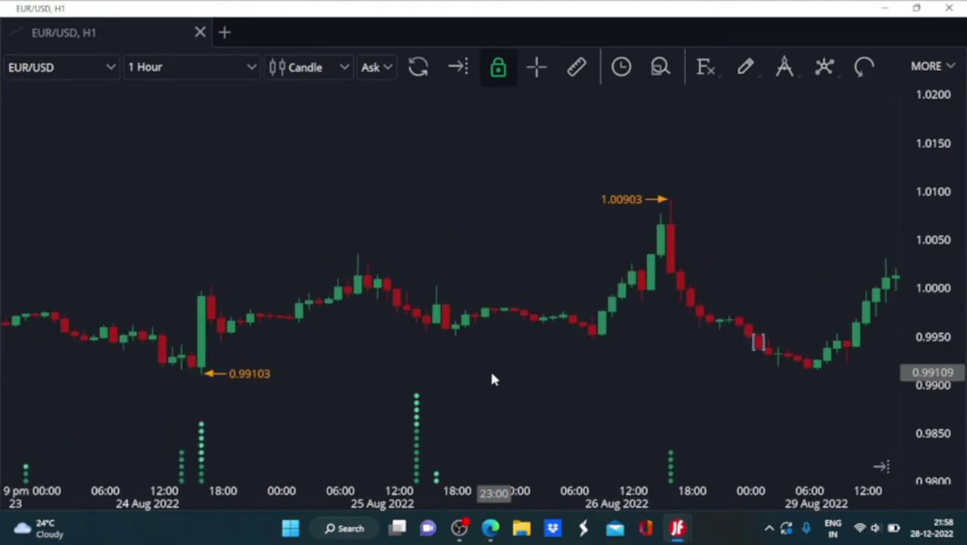
- Review the hourly candles forward through September 2022, from the bracketed candle of 6 September to that of 29 September
scroll(492, 380, down, 15)
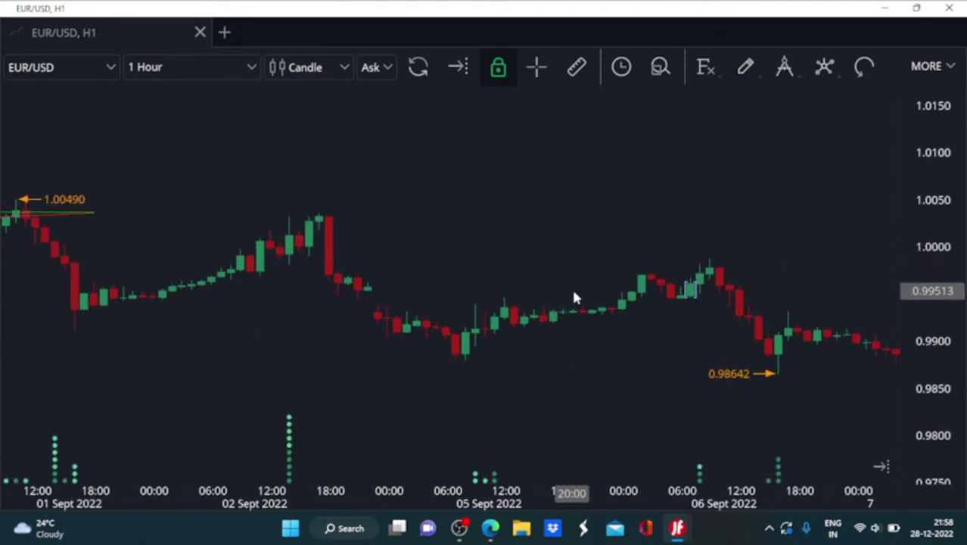
scroll(574, 297, down, 20)
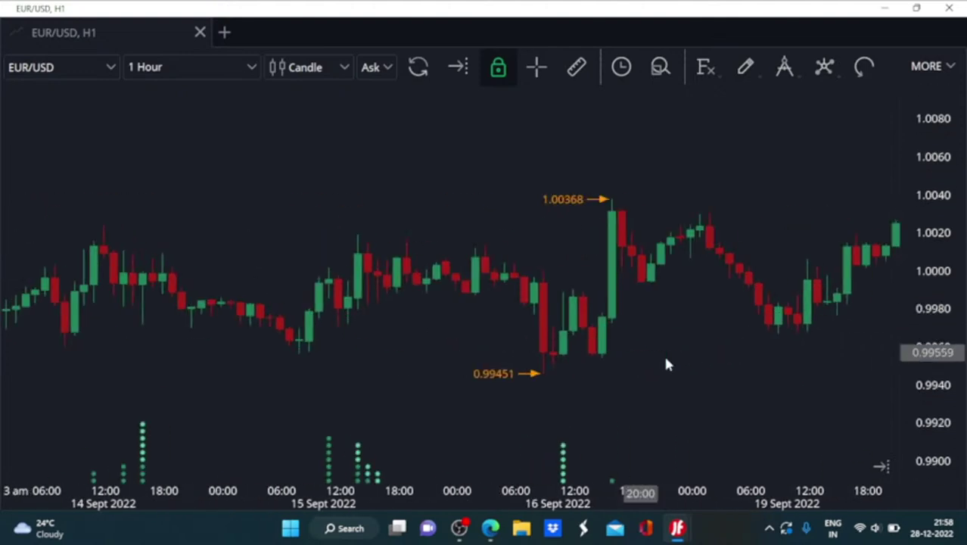
scroll(666, 365, down, 20)
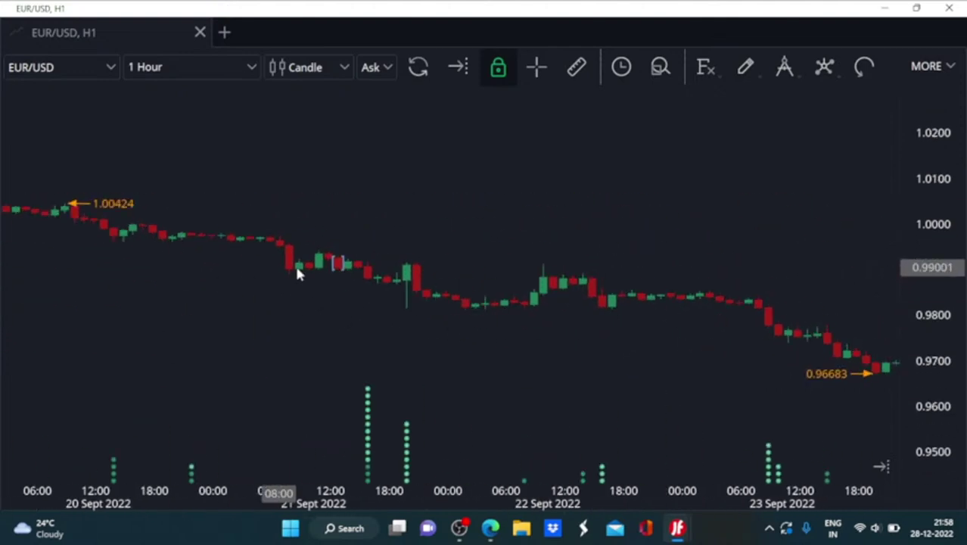
drag(686, 334, 241, 293)
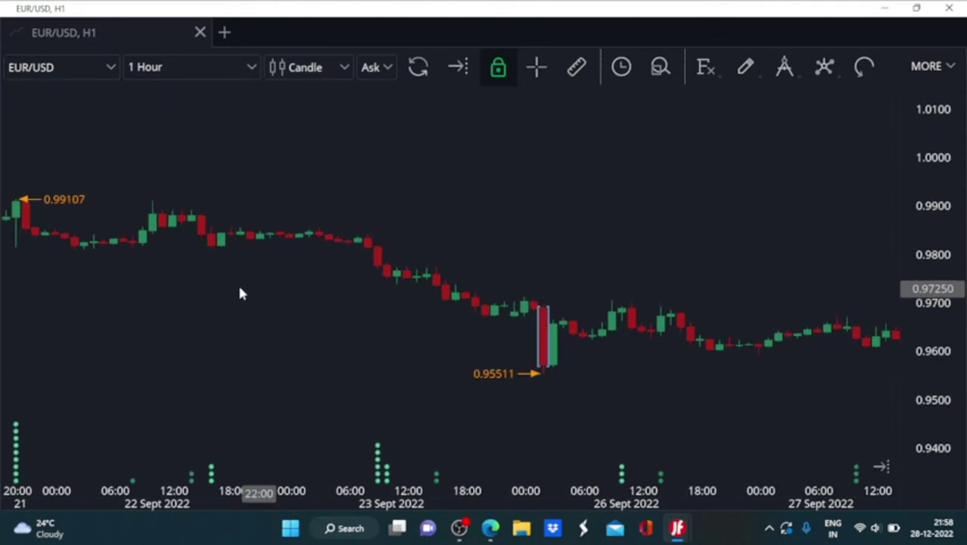
drag(594, 332, 282, 343)
drag(526, 367, 302, 349)
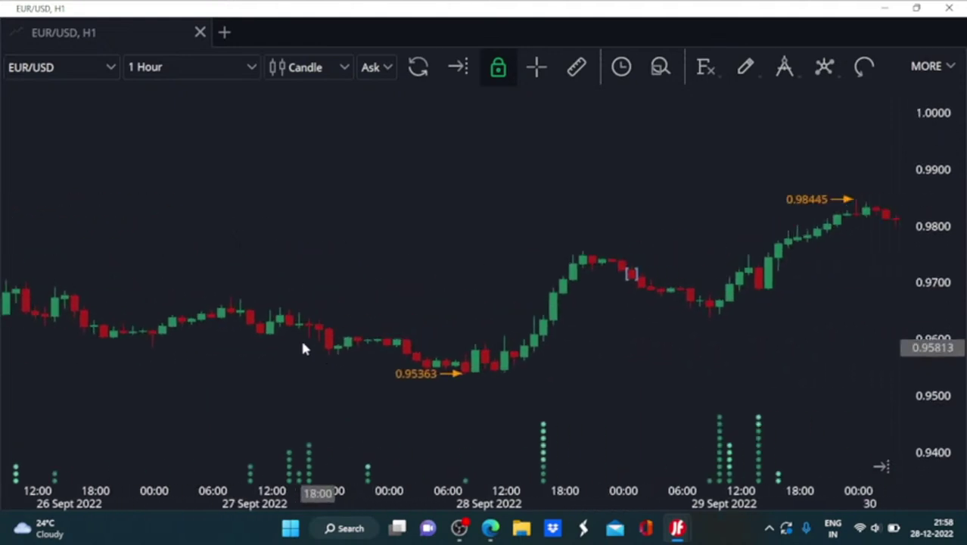
drag(614, 351, 486, 327)
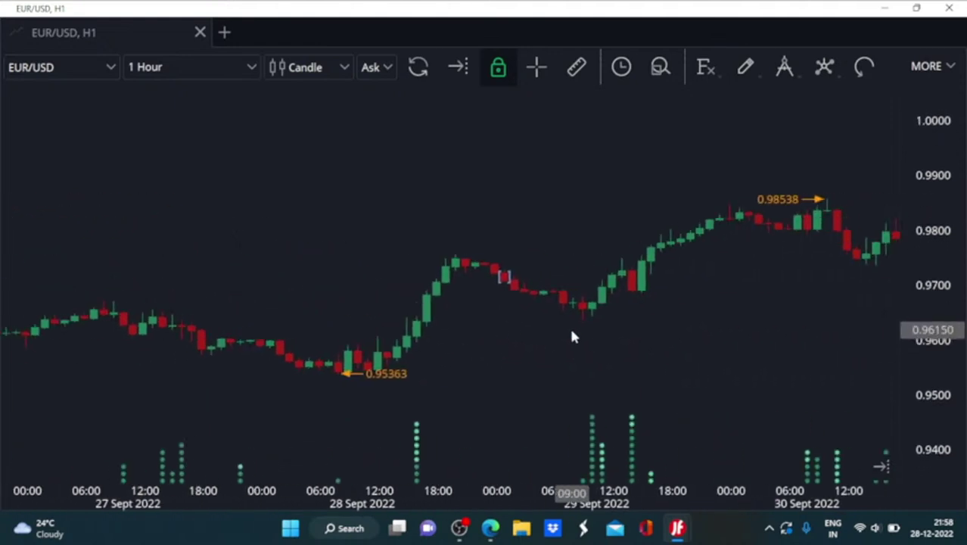
drag(615, 370, 434, 326)
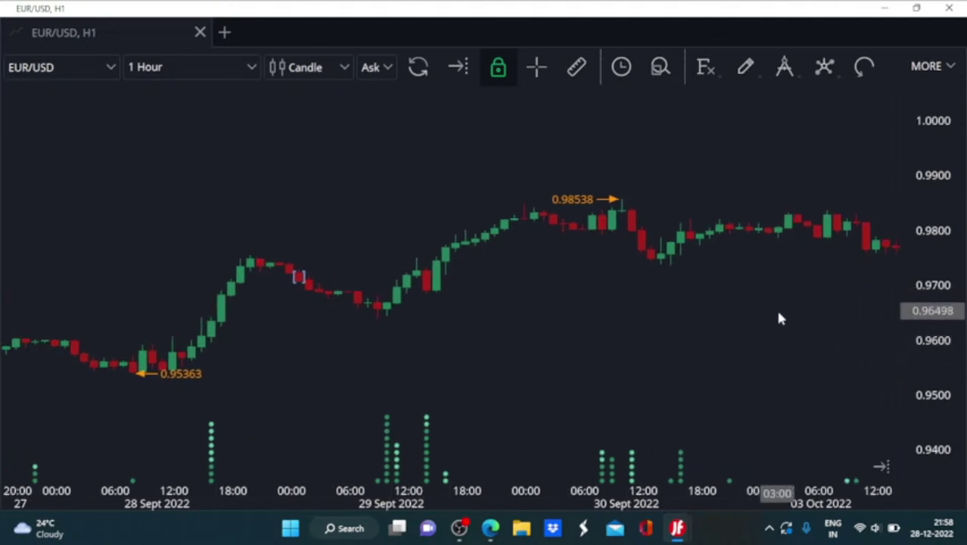
- Follow the hourly candles from 3 to 17 October 2022, and return the chart to the latest candle
drag(769, 329, 615, 318)
drag(680, 329, 498, 310)
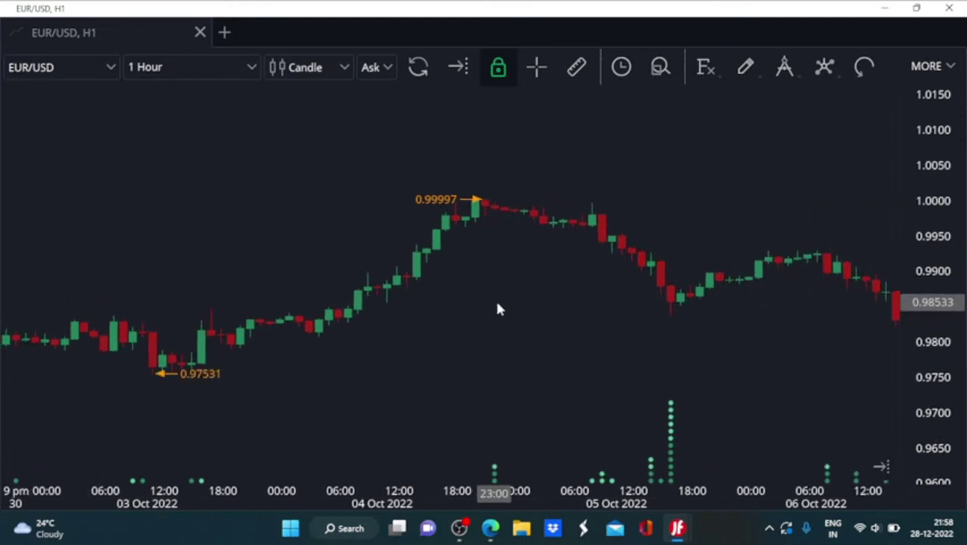
drag(577, 302, 432, 321)
drag(615, 324, 496, 309)
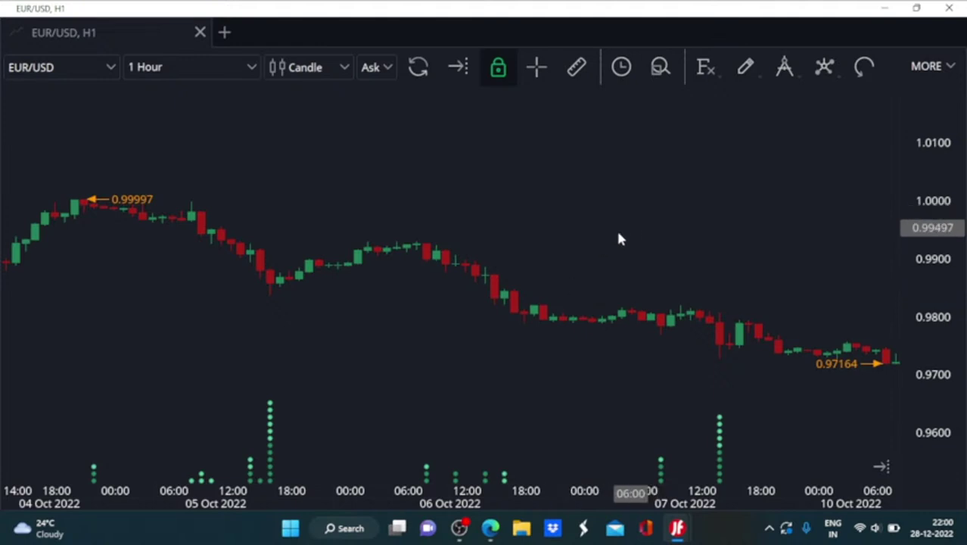
drag(618, 238, 266, 324)
drag(742, 261, 384, 298)
drag(778, 347, 596, 337)
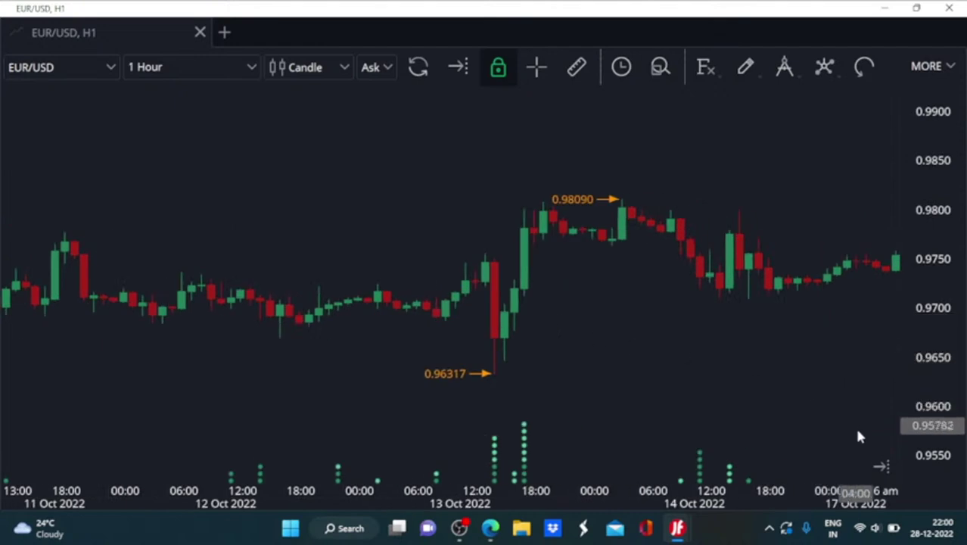
click(882, 467)
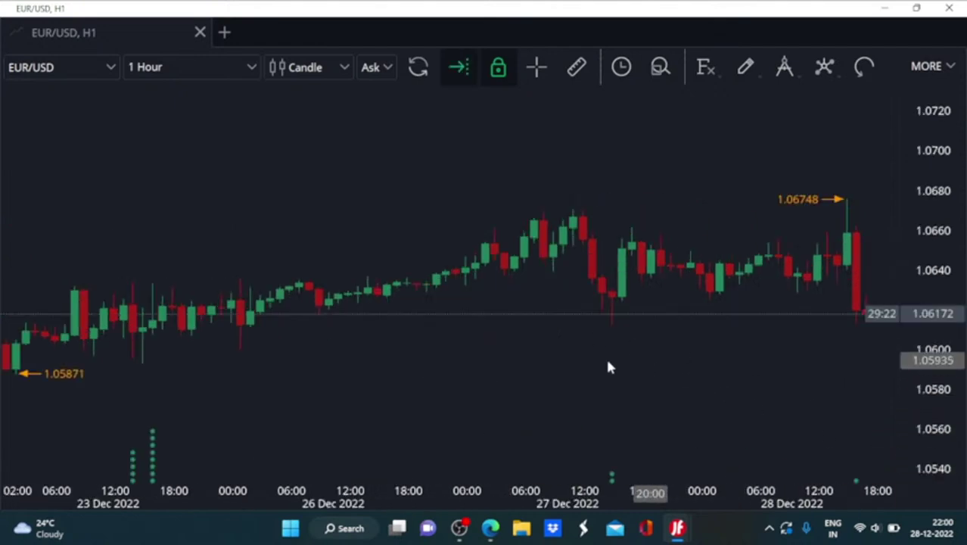